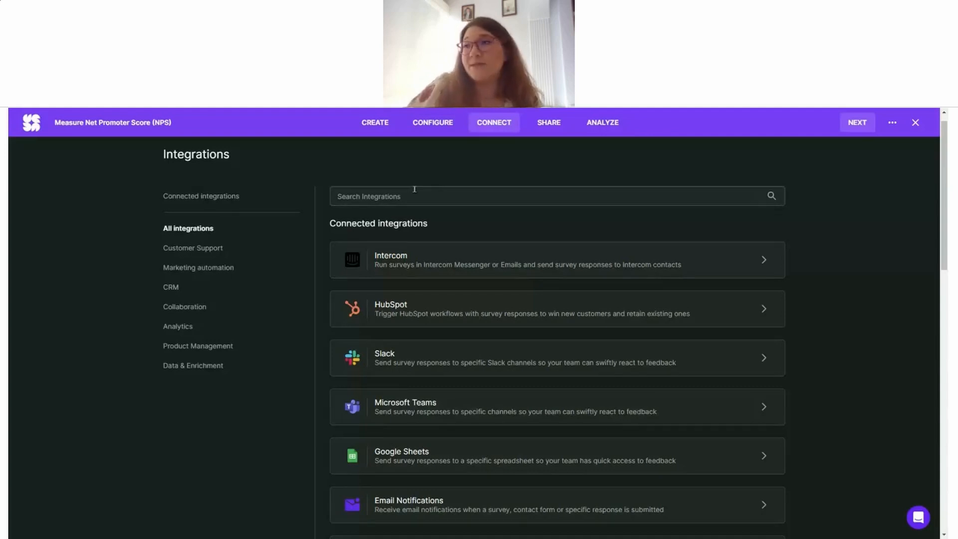
Step: Search the integrations for "sales", open Salesforce and view its Objects relationships settings
type("sales")
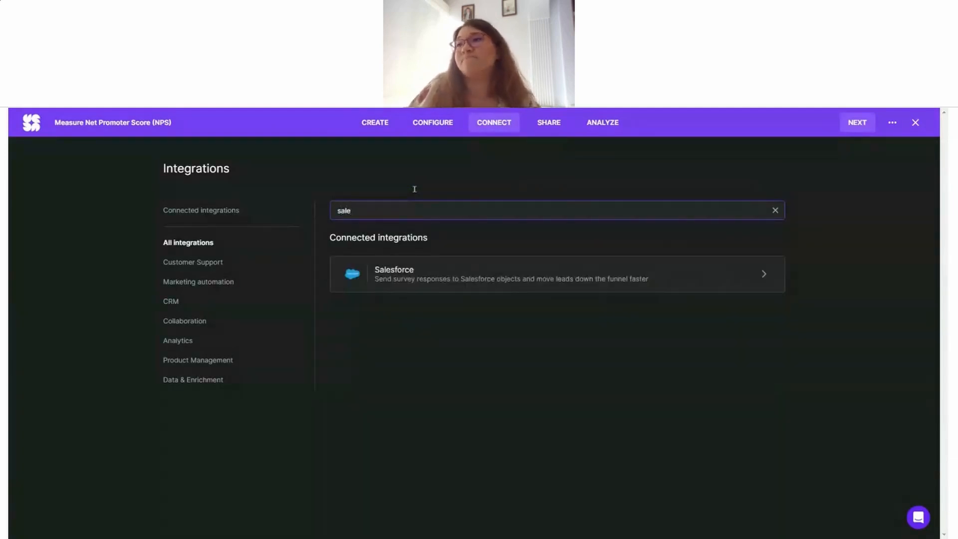
left_click(406, 269)
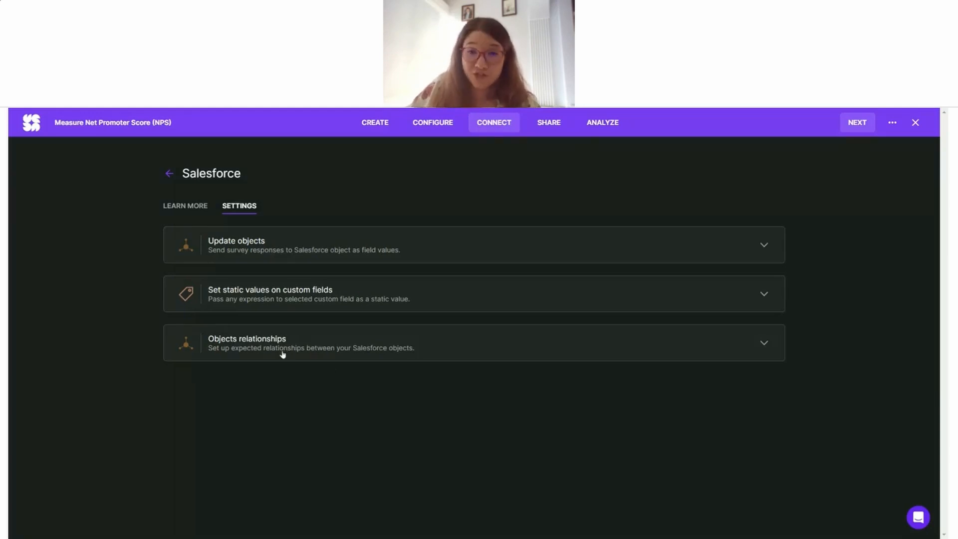
left_click(248, 347)
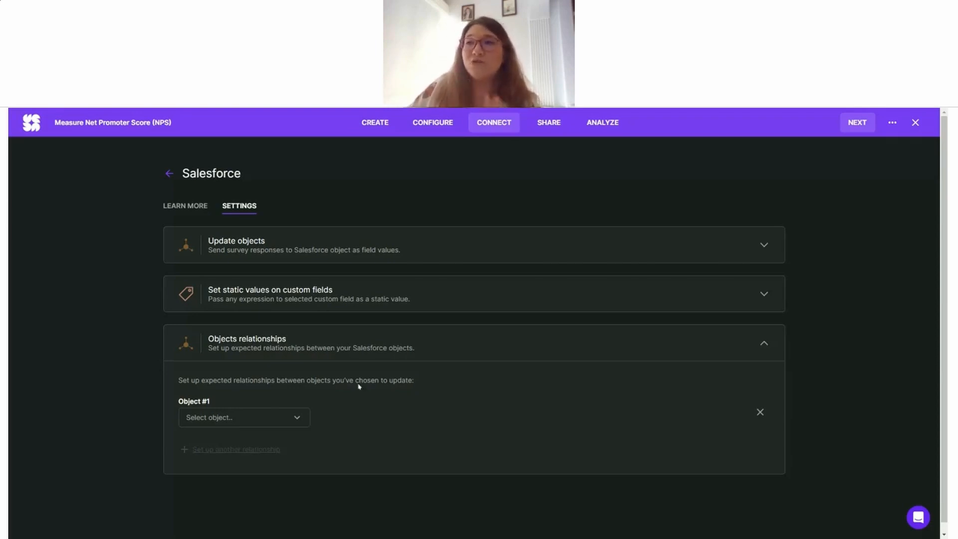
left_click(363, 344)
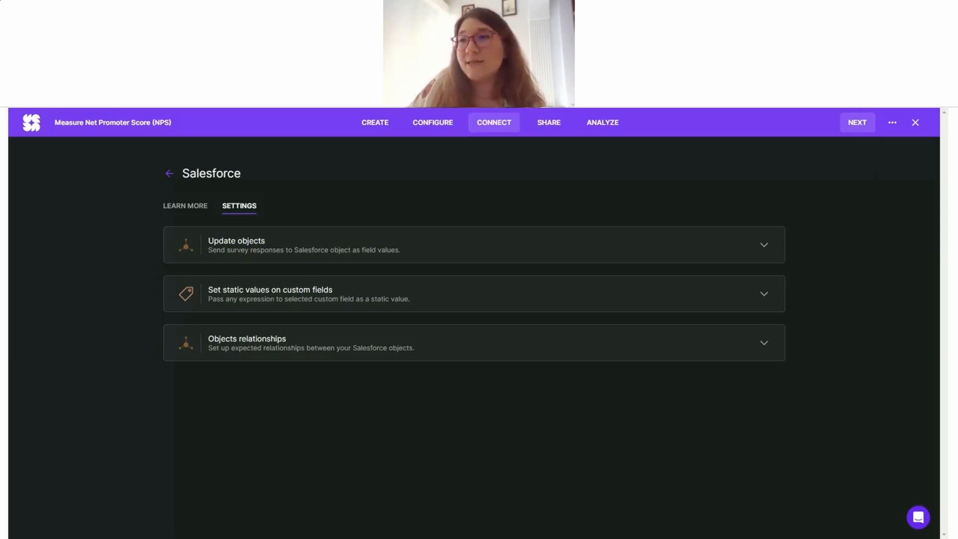
Step: Under Update objects, connect question 1, "How likely are you to recommend us", to the NPS Survey object's NPS Score (required) field
left_click(305, 249)
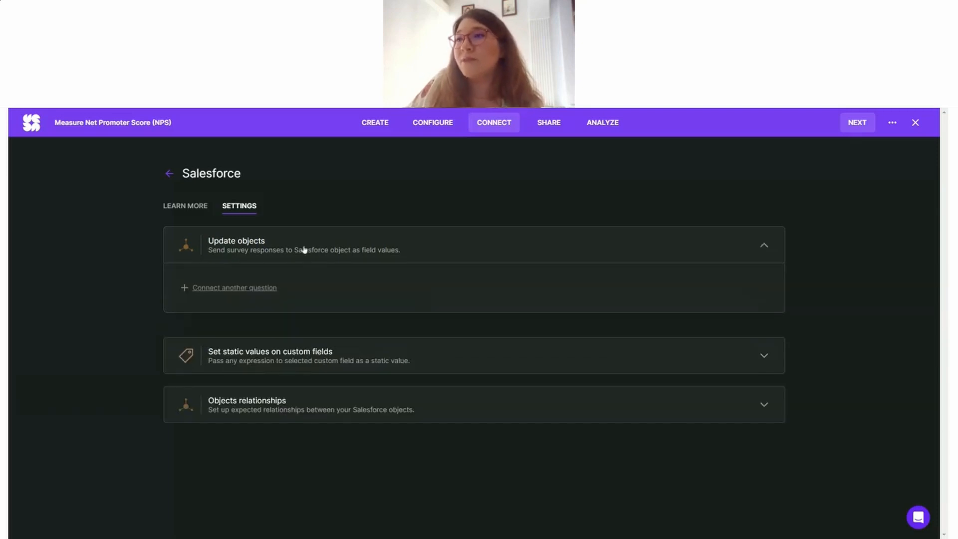
left_click(239, 304)
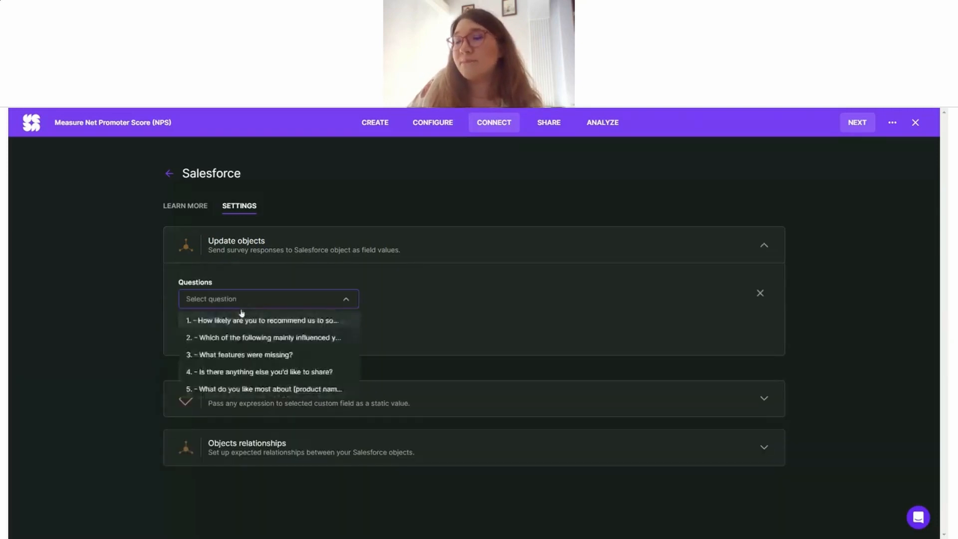
left_click(265, 324)
left_click(444, 303)
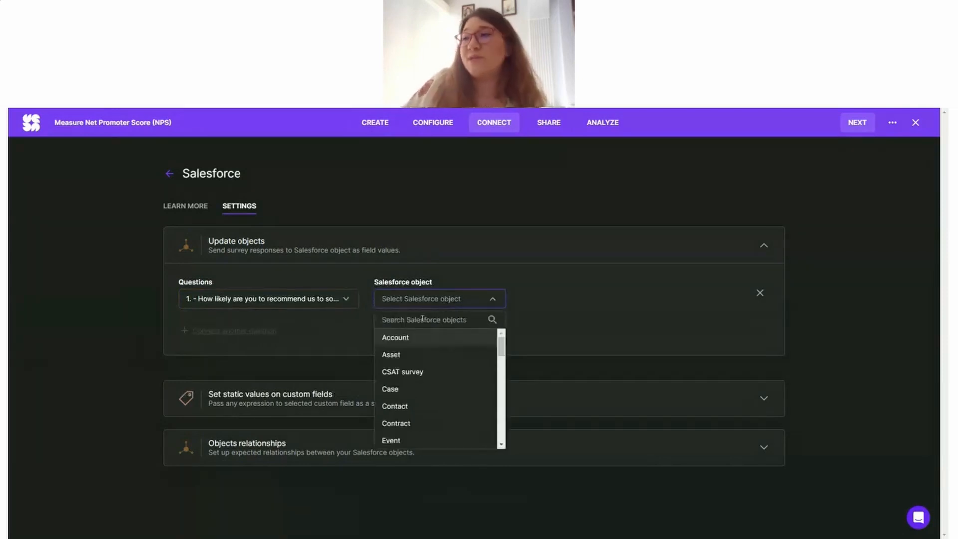
type("nps")
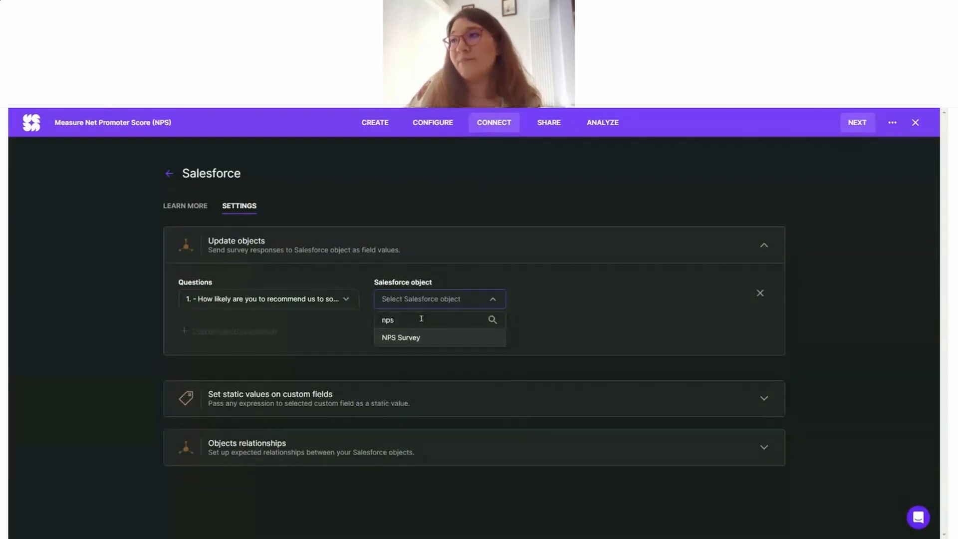
left_click(408, 341)
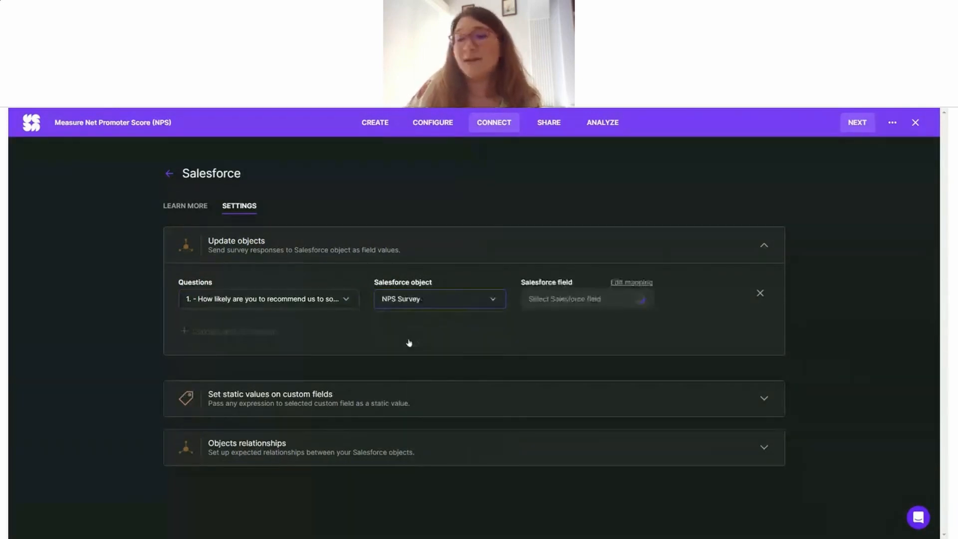
left_click(591, 300)
type("n")
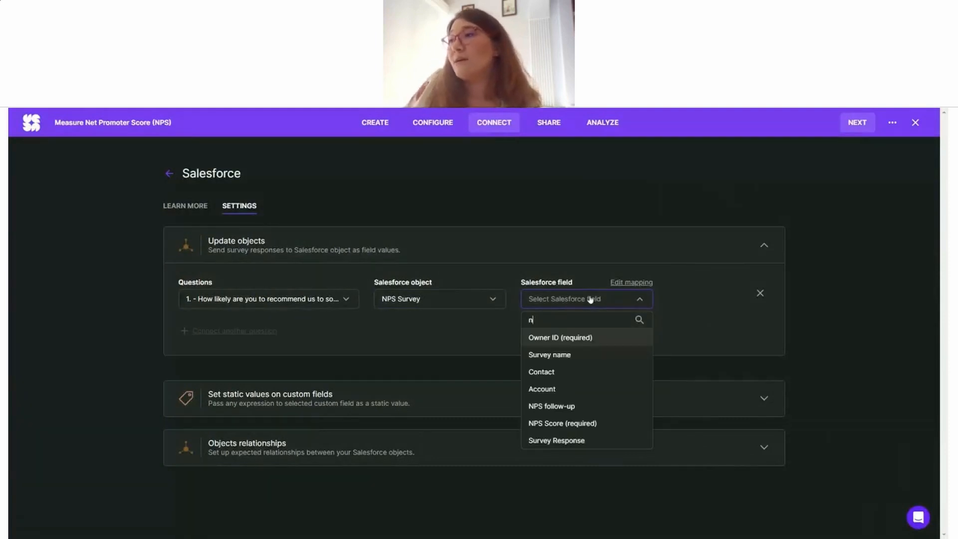
type("ps")
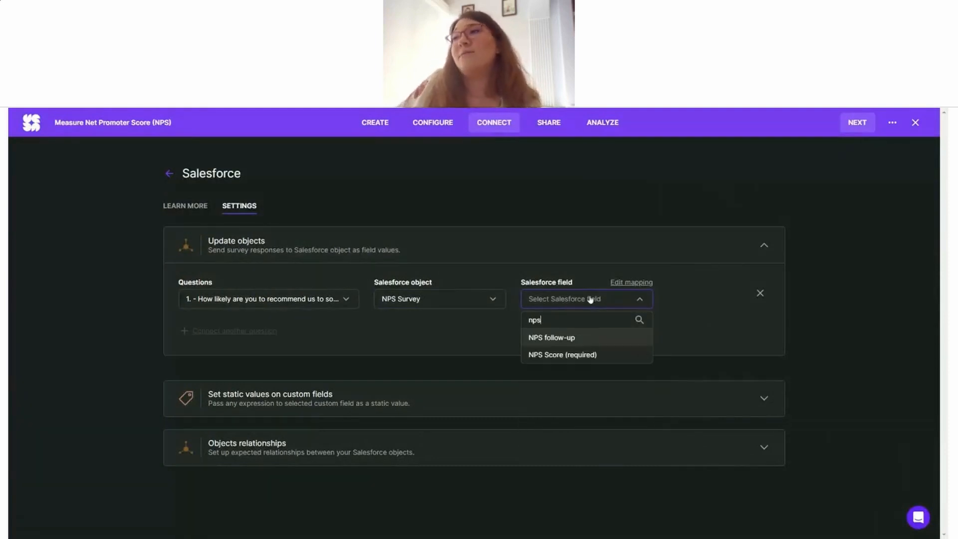
left_click(580, 356)
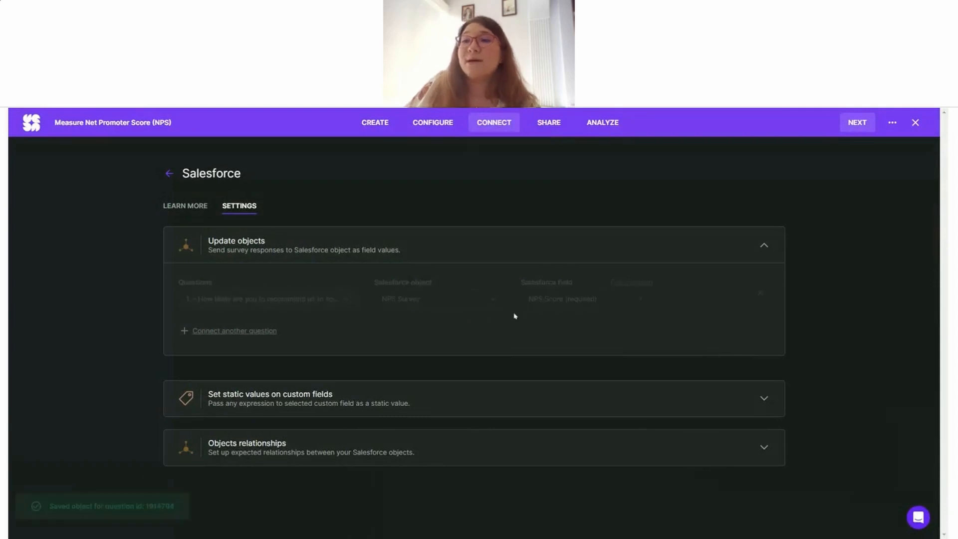
Step: Connect question 4, "Is there anything else you'd like to share?", to the NPS Survey object's NPS follow-up field
left_click(234, 331)
left_click(236, 343)
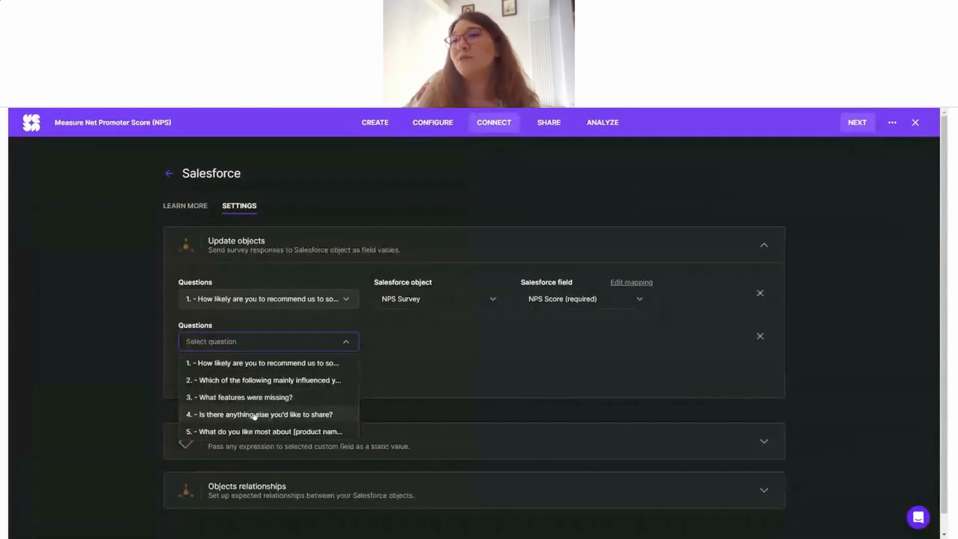
left_click(220, 416)
left_click(423, 344)
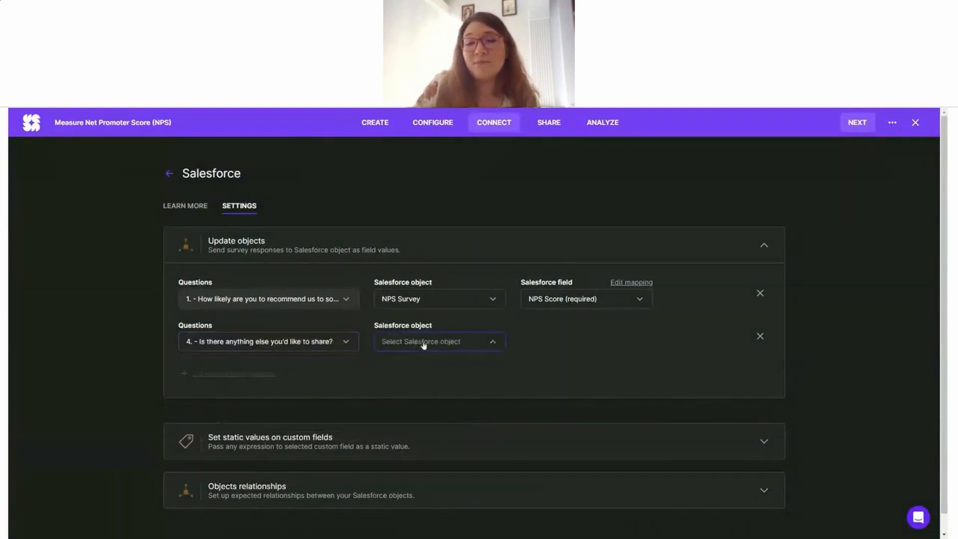
type("n")
type("ps")
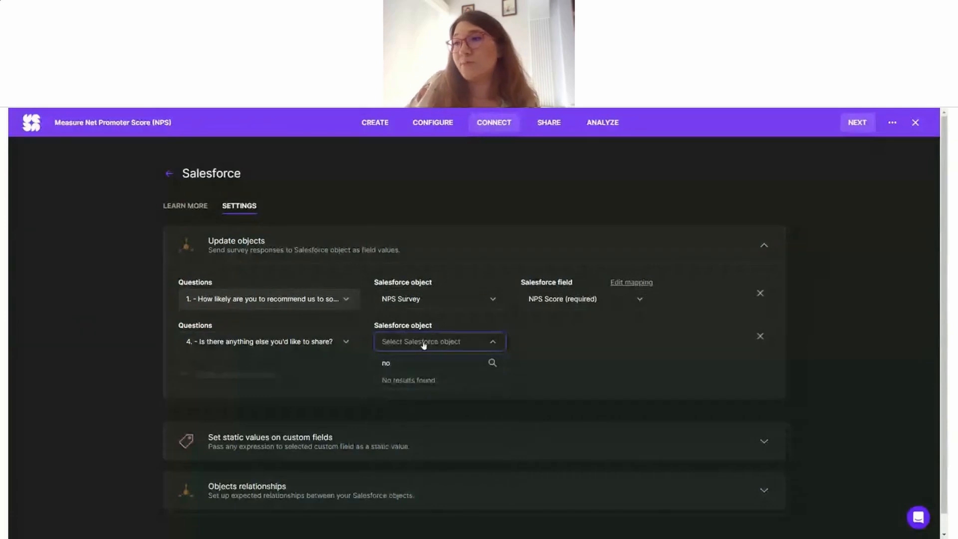
left_click(430, 379)
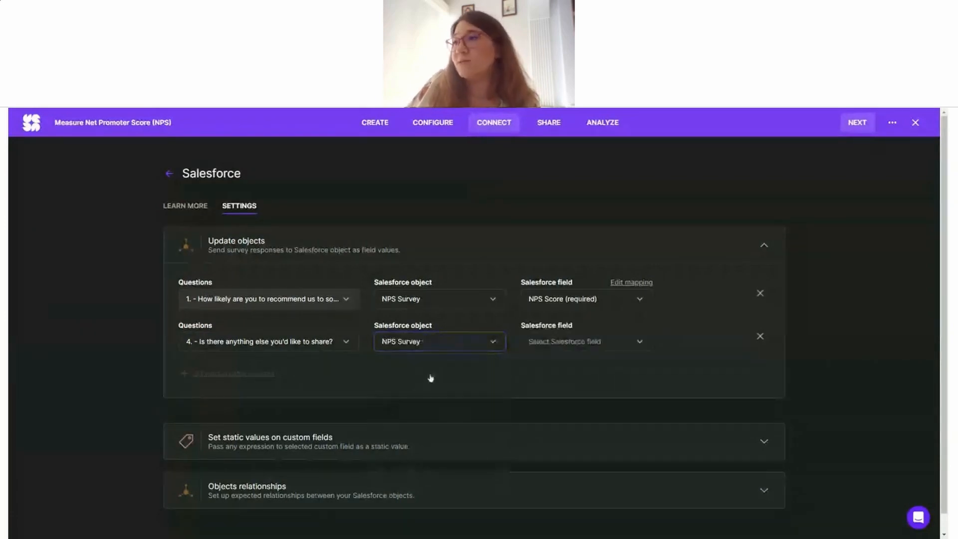
left_click(584, 343)
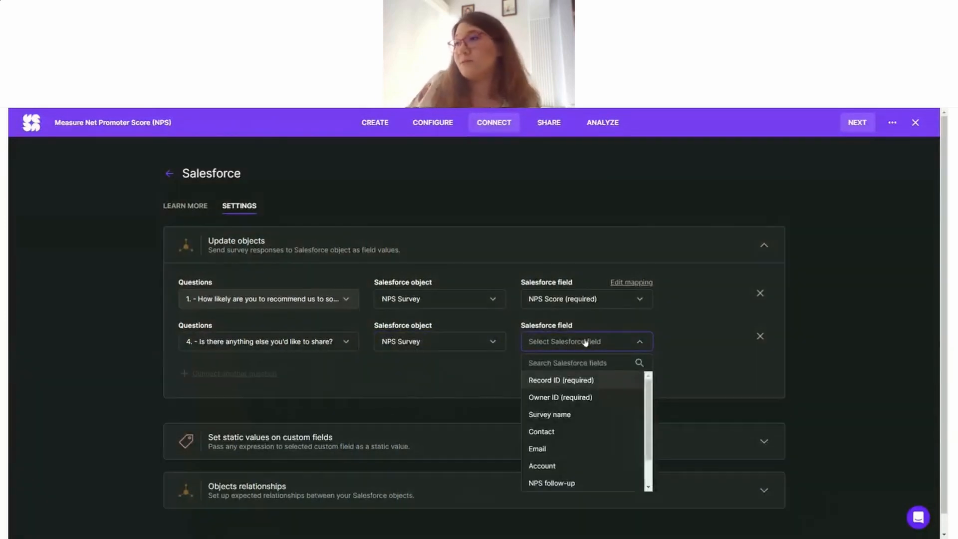
type("nps")
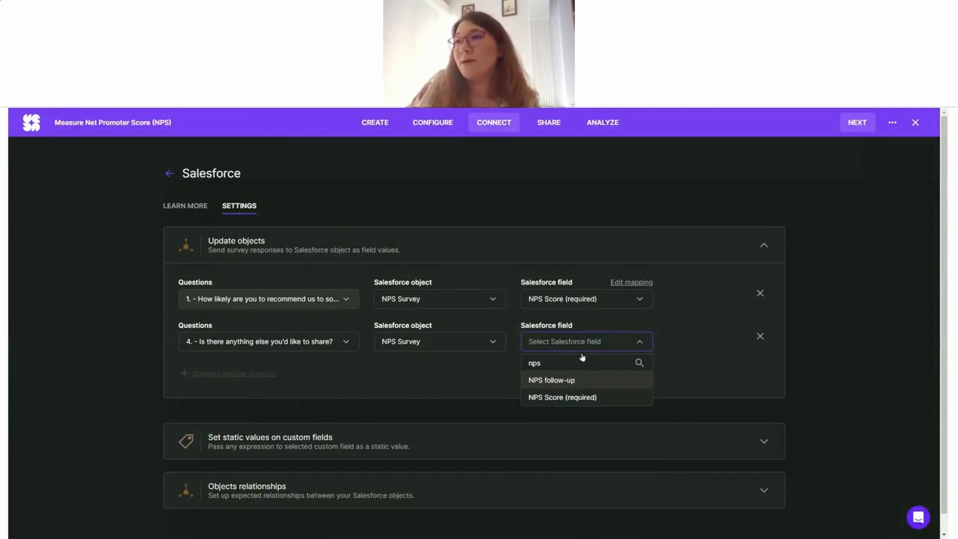
left_click(569, 380)
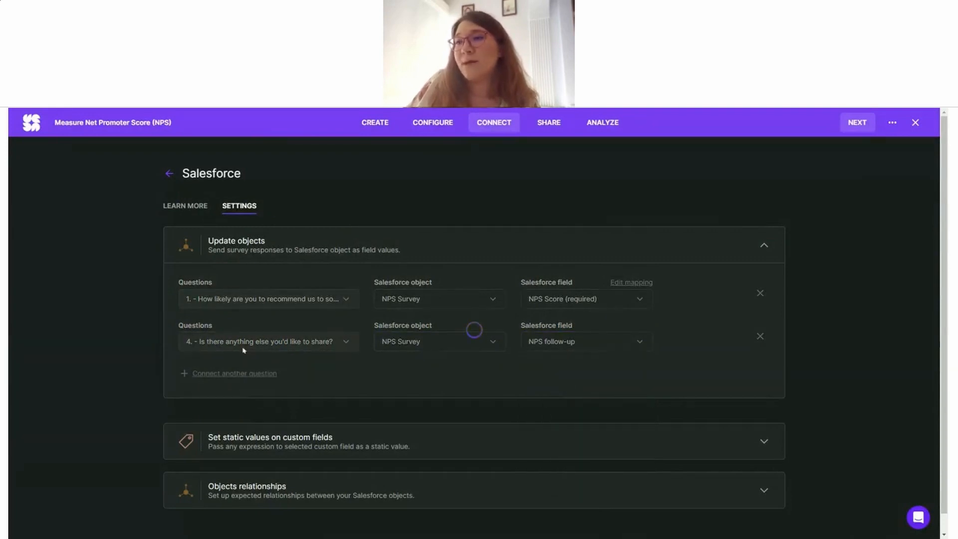
Step: Connect question 5, "What do you like most about", to the NPS Survey object's NPS follow-up field
left_click(242, 374)
left_click(241, 390)
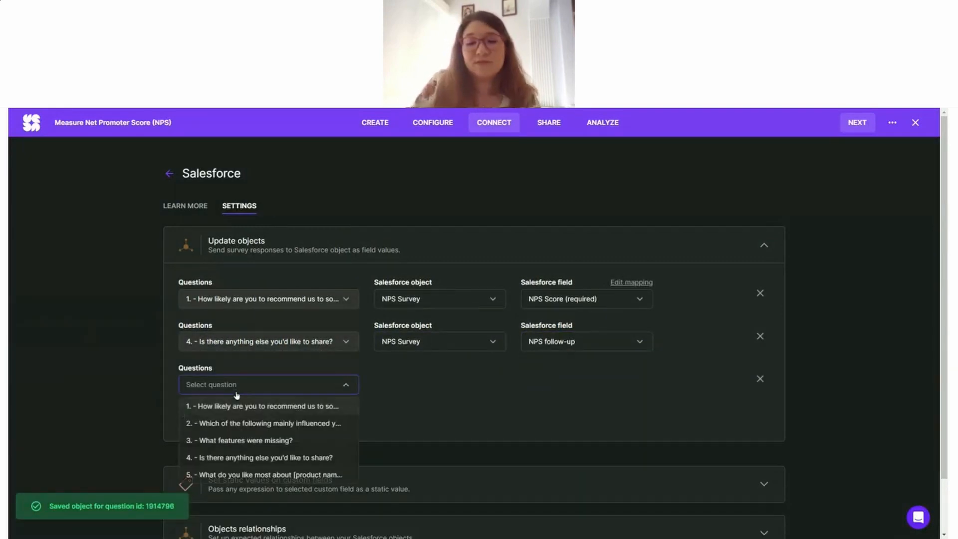
left_click(236, 476)
left_click(438, 385)
type("nps")
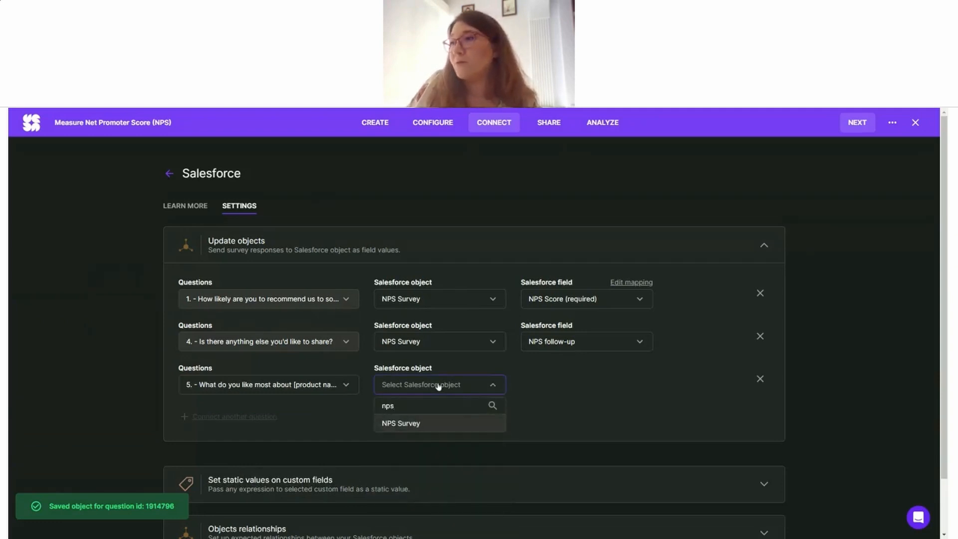
left_click(429, 423)
left_click(555, 389)
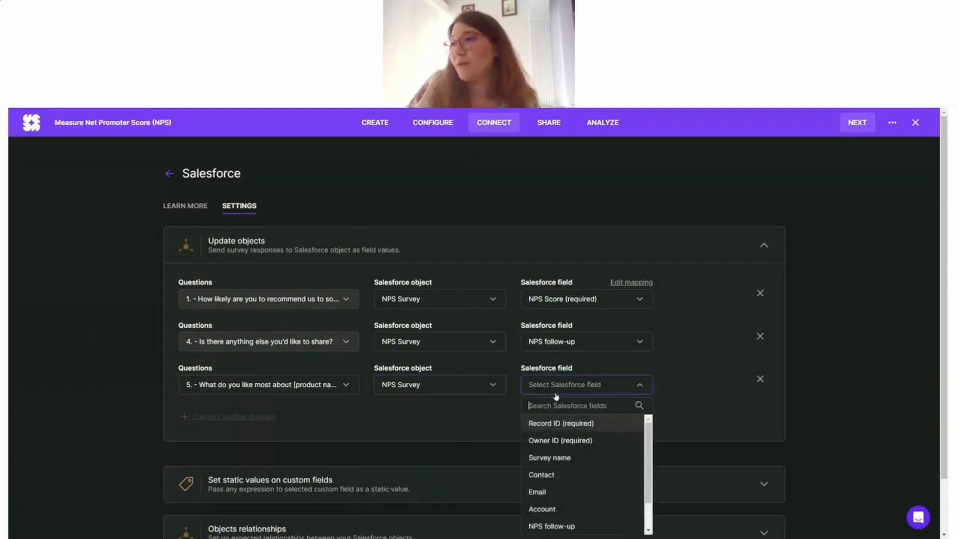
type("nps")
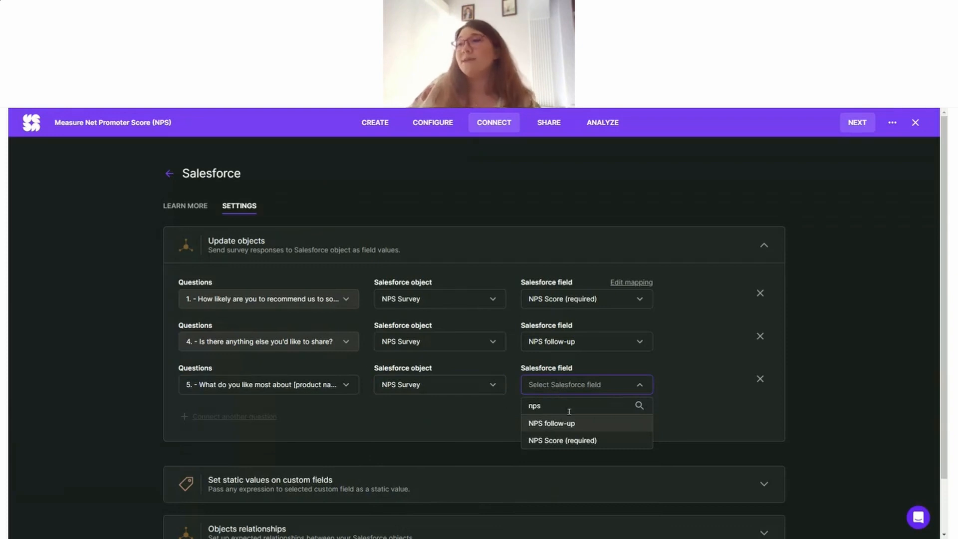
left_click(571, 424)
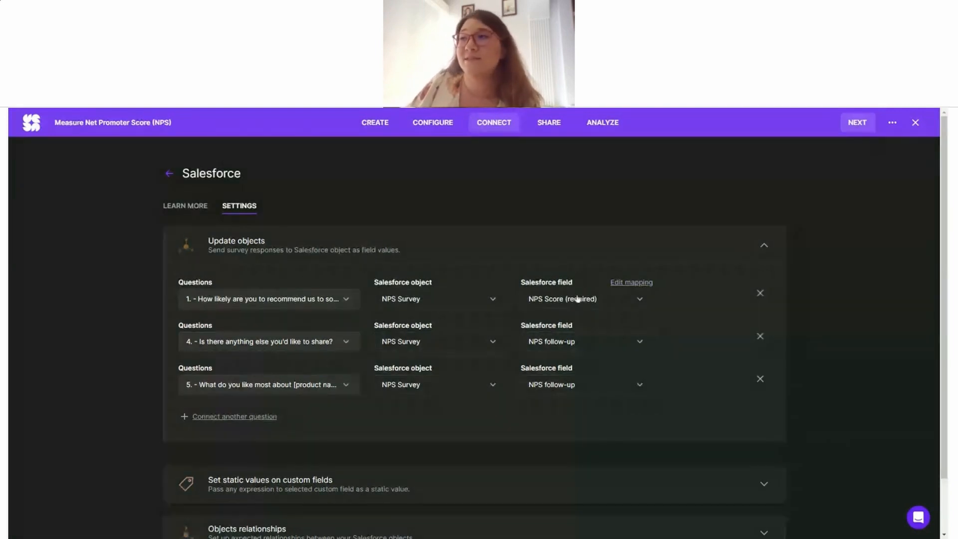
Step: Edit the NPS Score mapping to send answers as 0-10 values, apply it and collapse Update objects
left_click(624, 283)
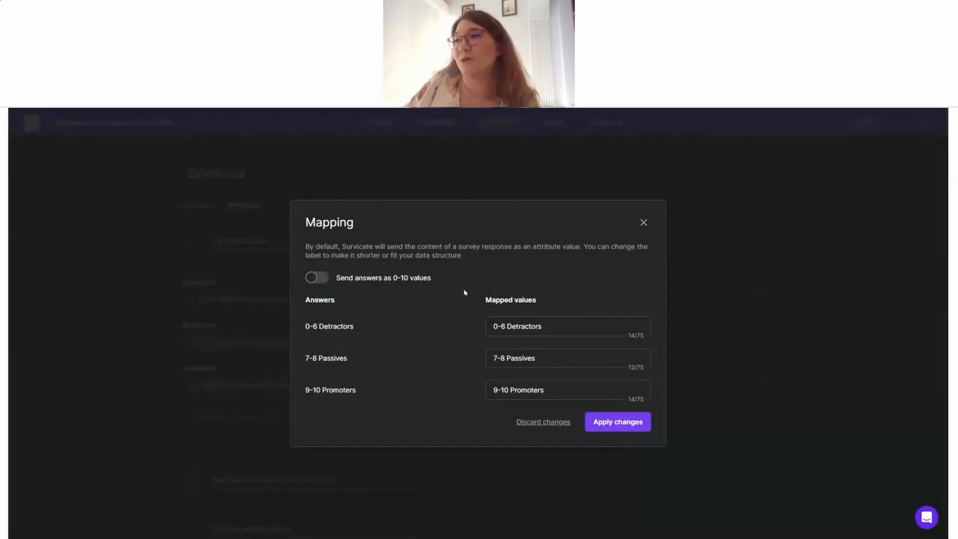
left_click(362, 277)
left_click(609, 368)
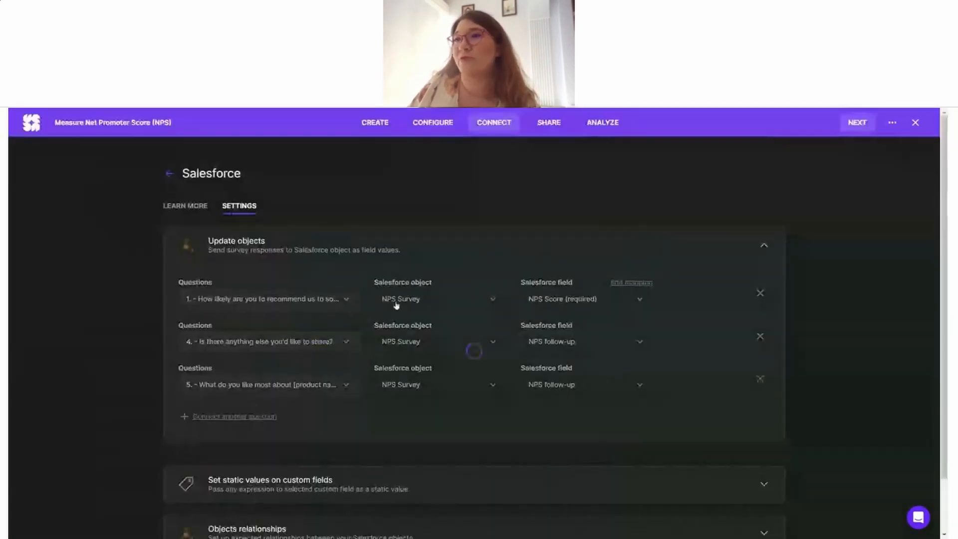
left_click(659, 245)
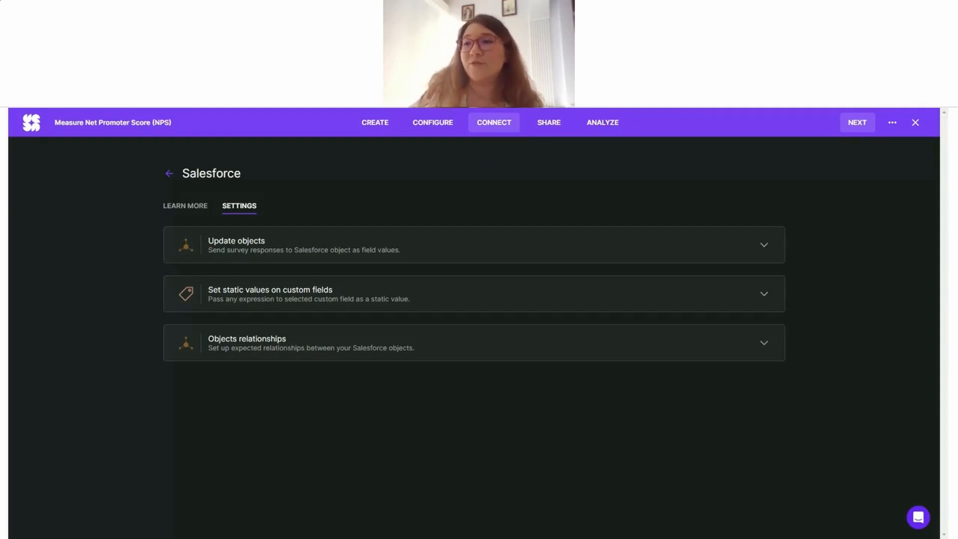
Step: Under Objects relationships, relate Account to NPS_survey__c through the Account relationship field
left_click(288, 343)
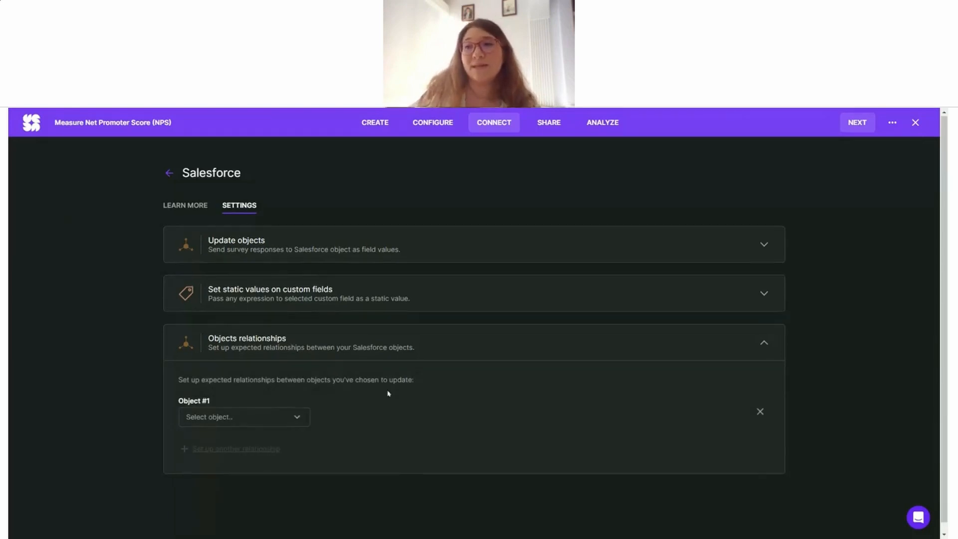
left_click(253, 413)
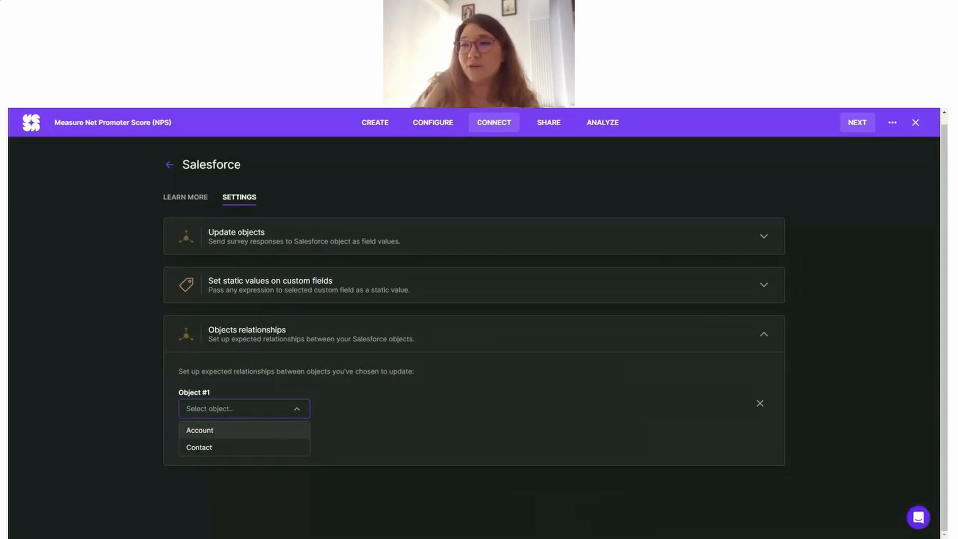
left_click(280, 432)
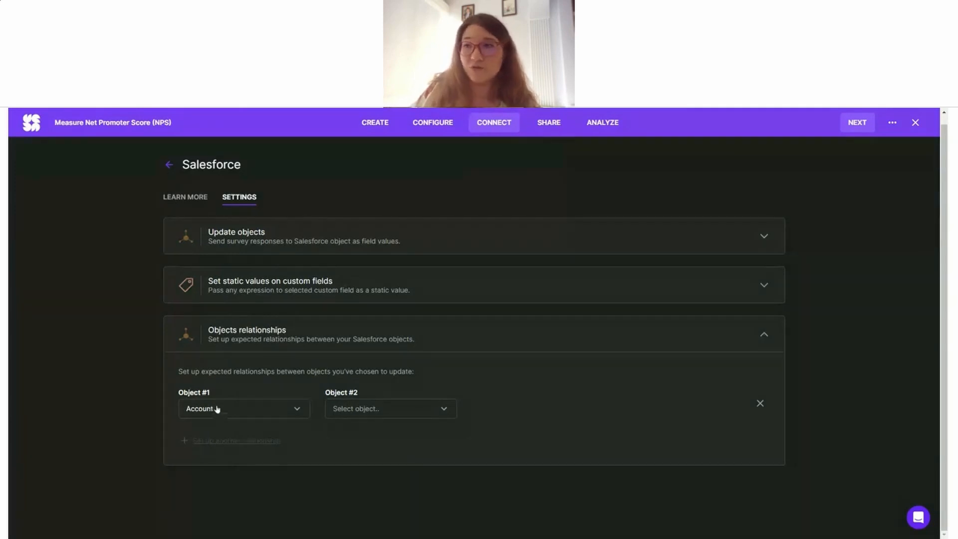
left_click(397, 408)
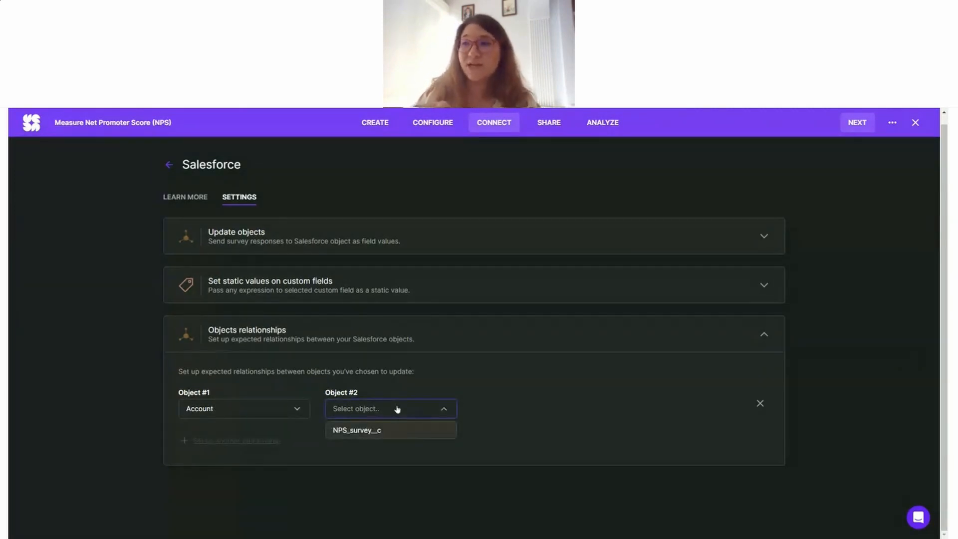
left_click(381, 430)
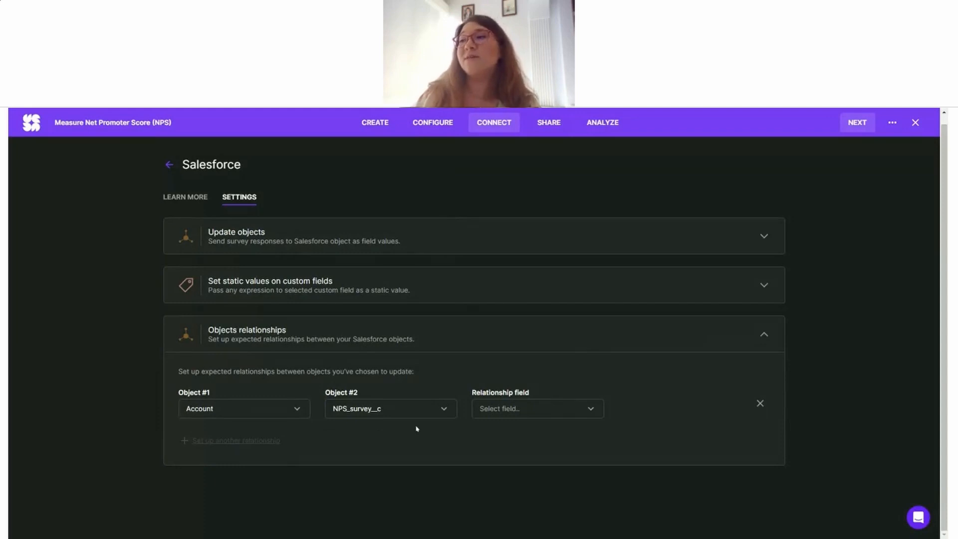
left_click(549, 407)
left_click(509, 428)
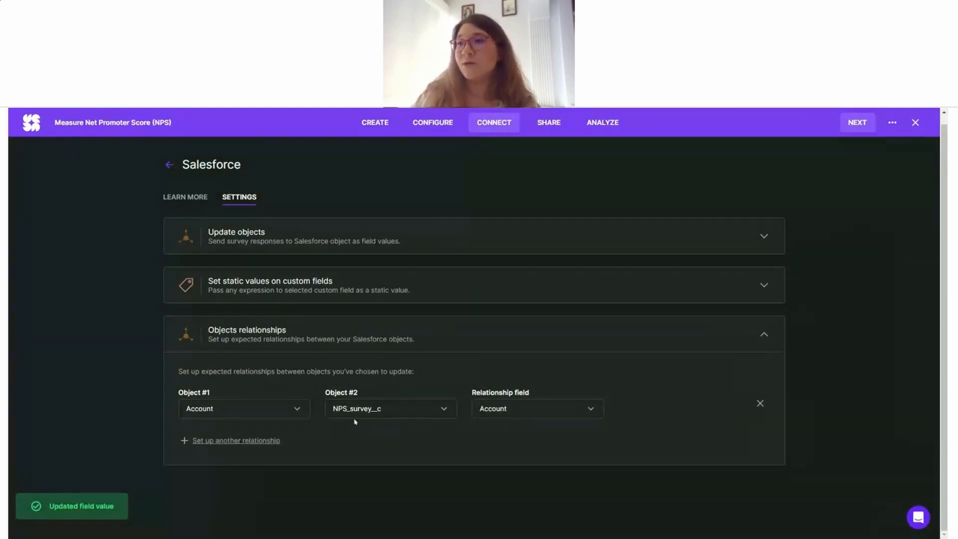
Step: Add a second object relationship that relates Contact to NPS_survey__c through the Contact relationship field
left_click(241, 442)
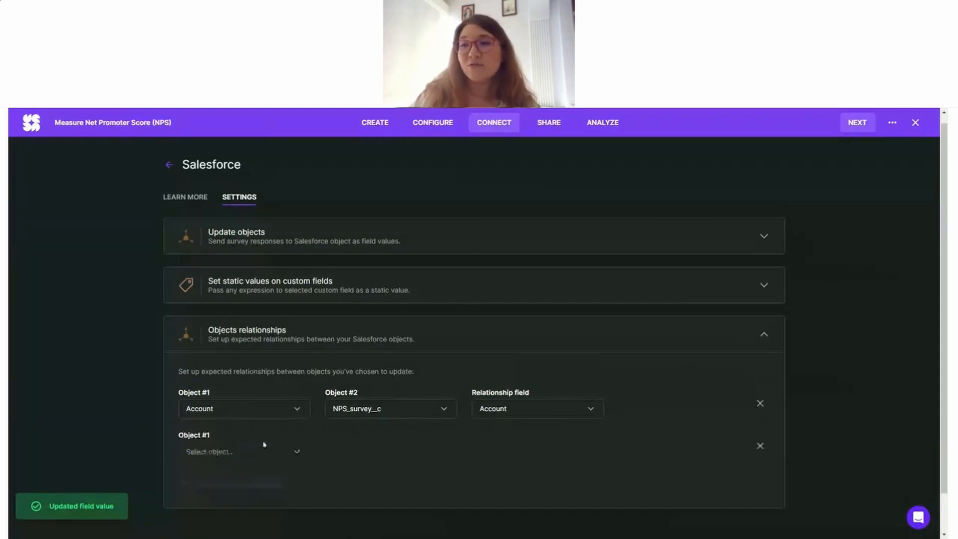
left_click(257, 455)
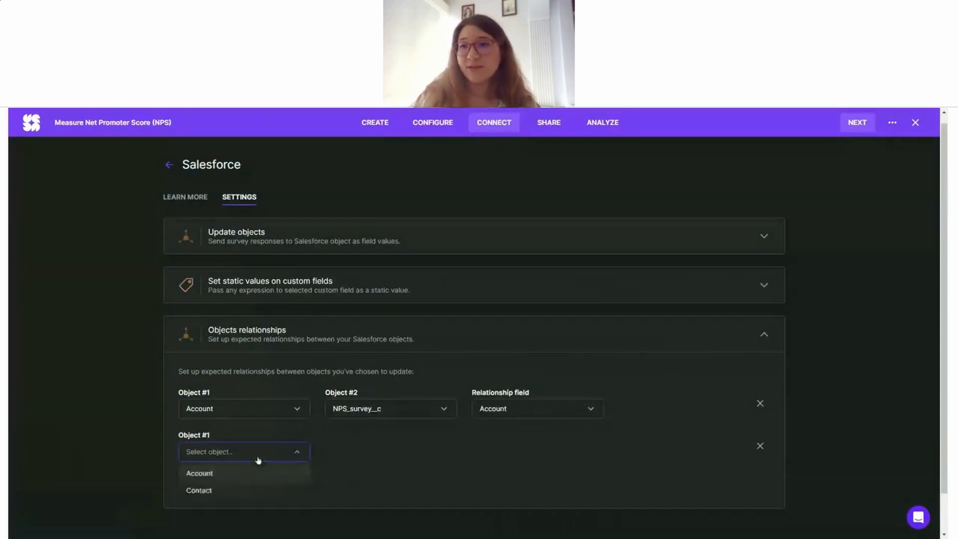
left_click(218, 491)
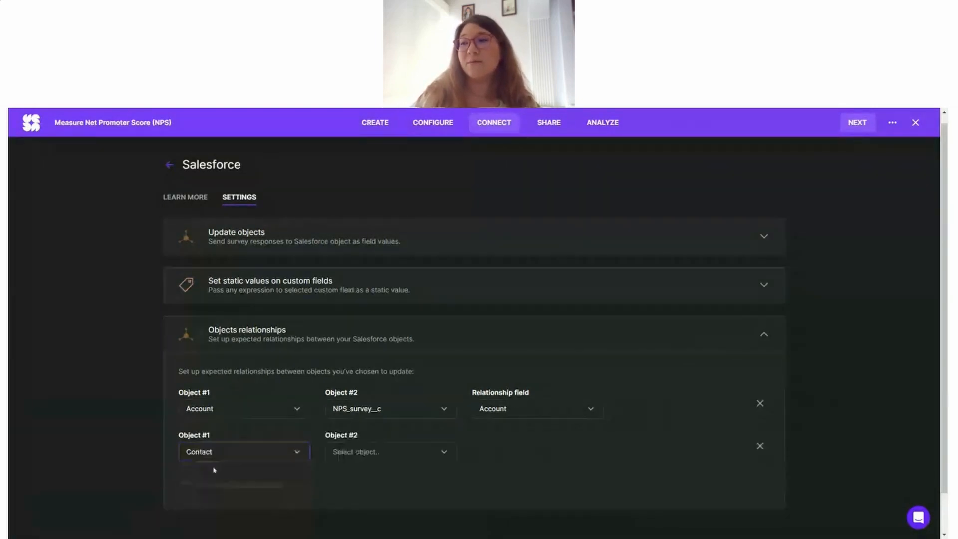
left_click(385, 454)
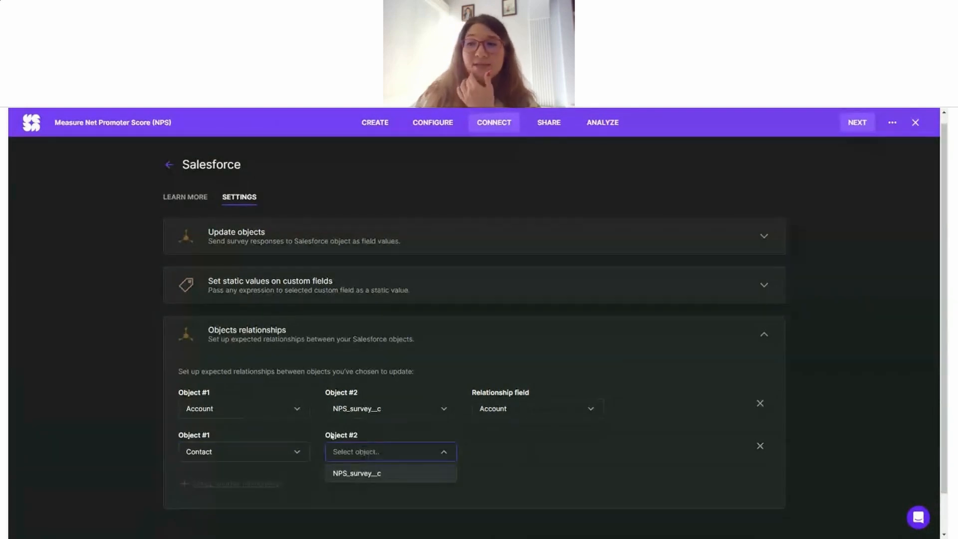
left_click(383, 474)
left_click(537, 448)
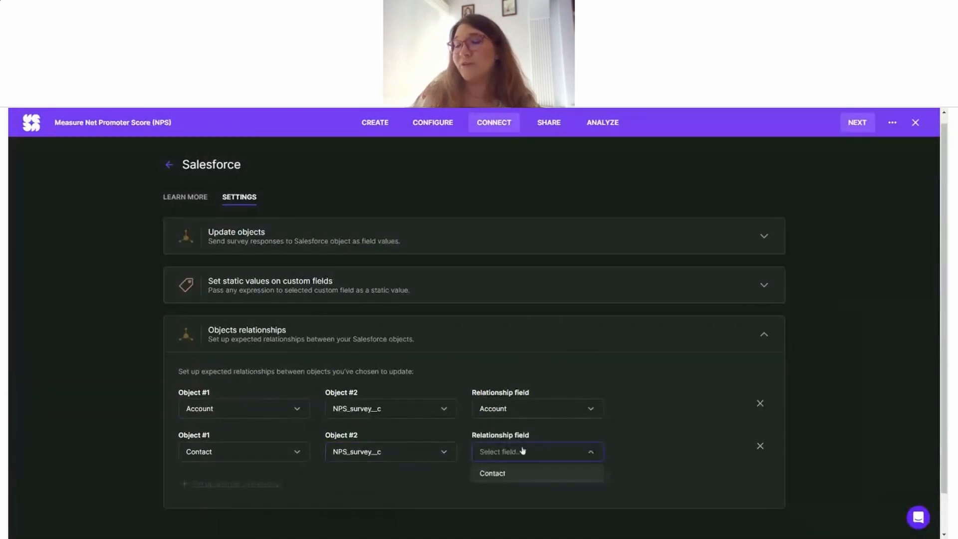
left_click(489, 476)
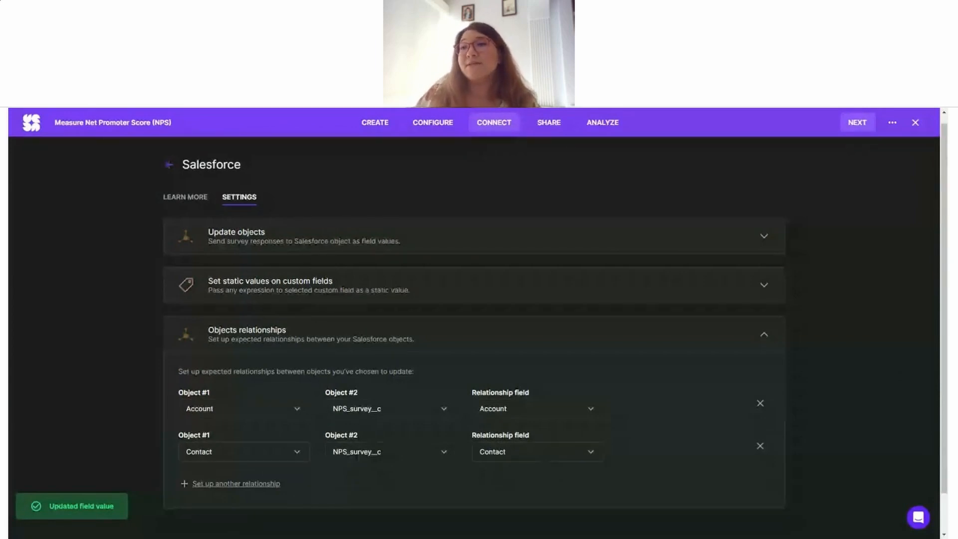
Step: Under Set static values on custom fields, select the Contact object's Survey taken field and remove that entry
left_click(274, 287)
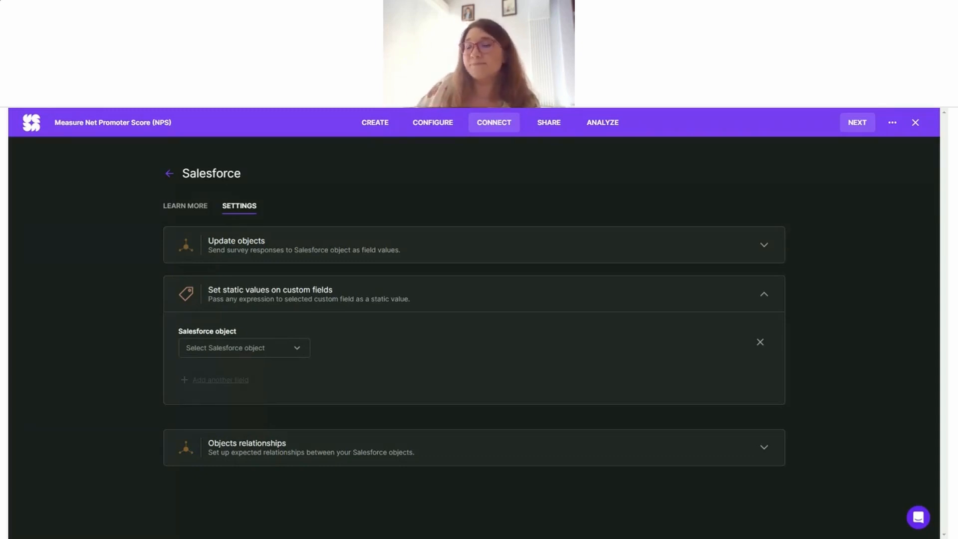
left_click(261, 347)
type("co")
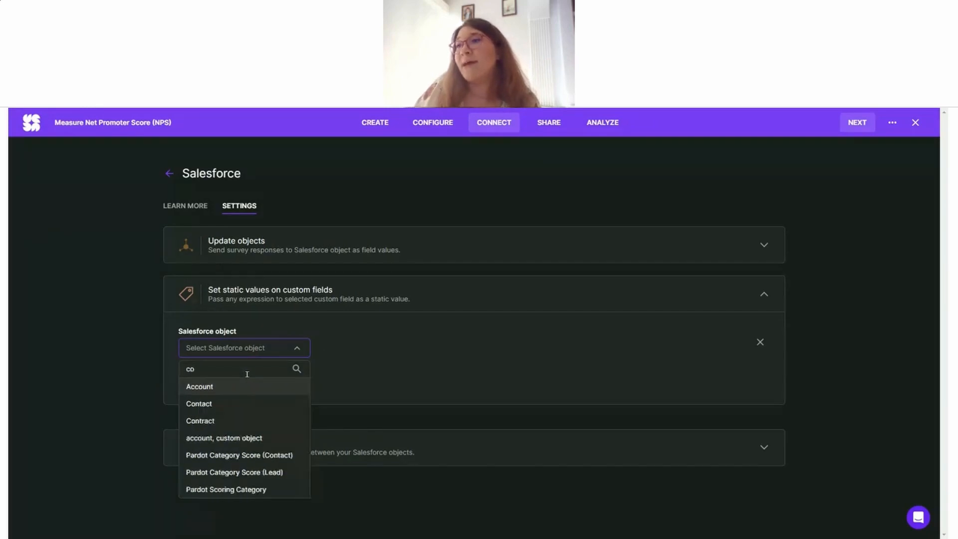
left_click(224, 406)
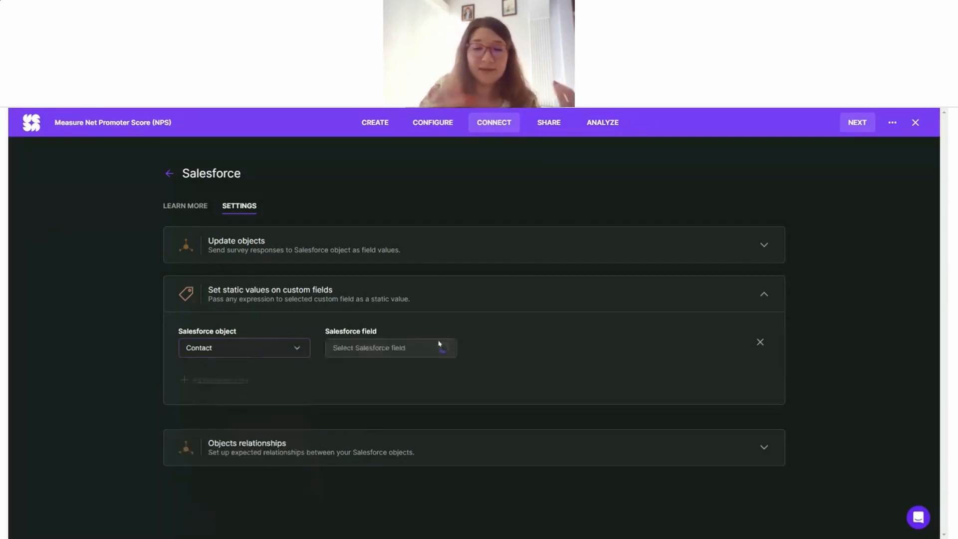
left_click(382, 347)
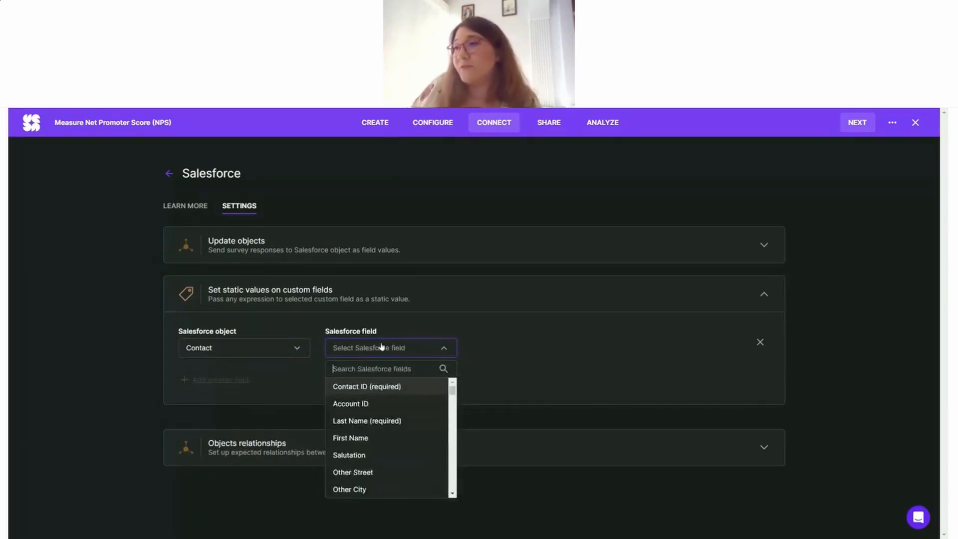
type("surve")
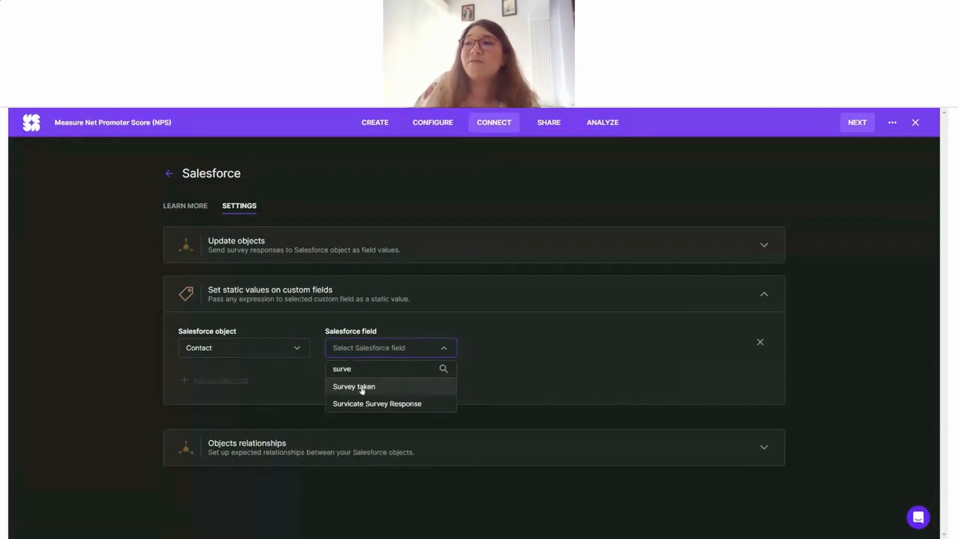
left_click(362, 389)
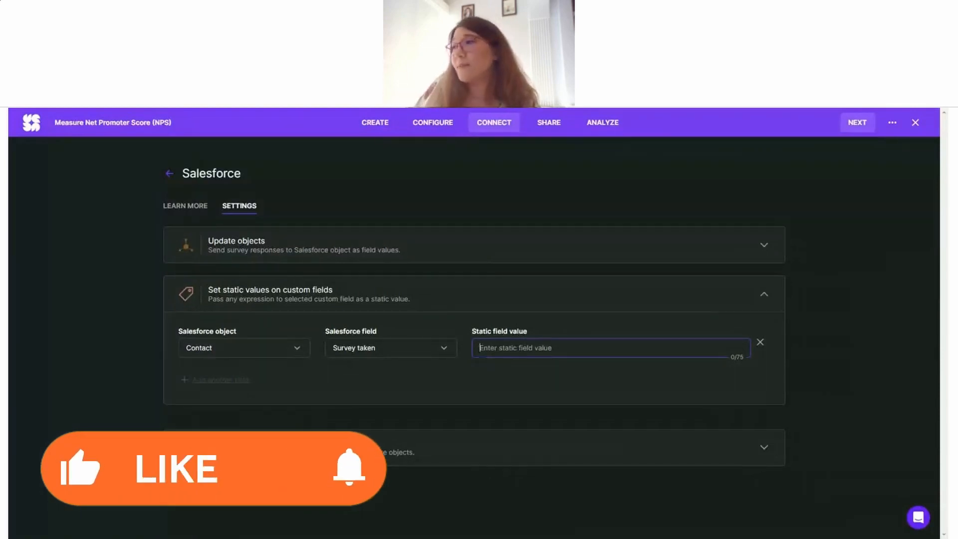
left_click(759, 343)
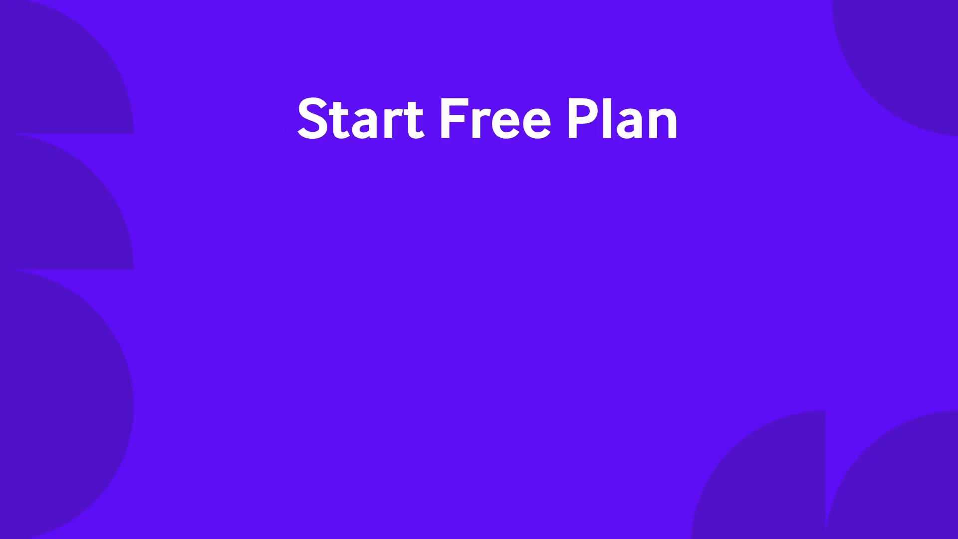